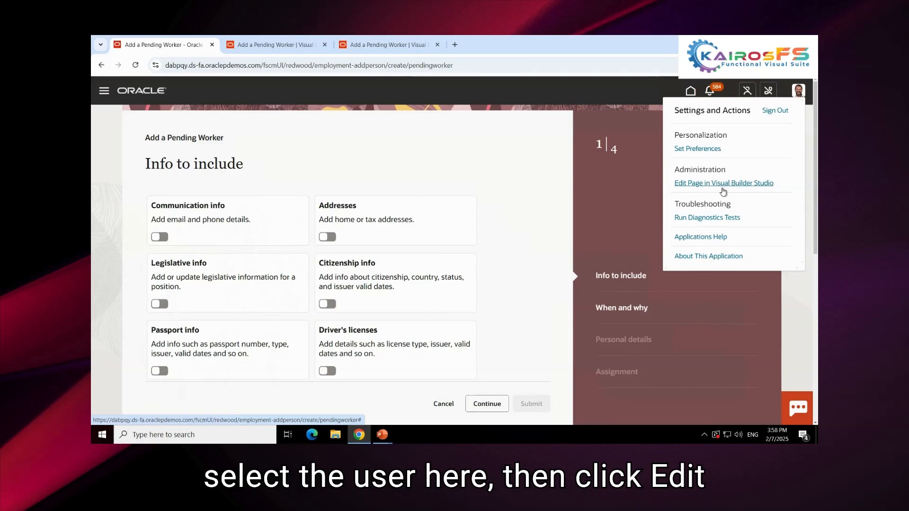
Step: Switch to the page's Fields and Regions editor in Visual Builder Studio and view the form for creating a business rule
left_click(521, 136)
left_click(268, 48)
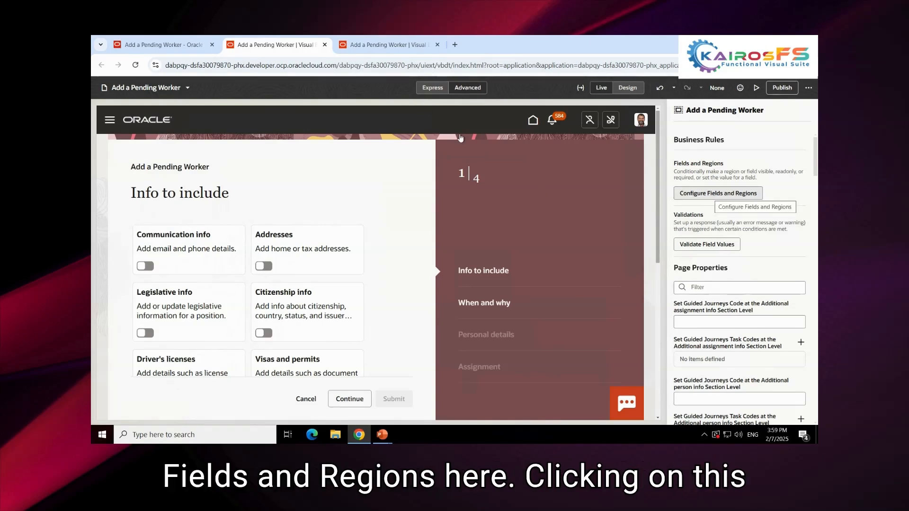
left_click(392, 47)
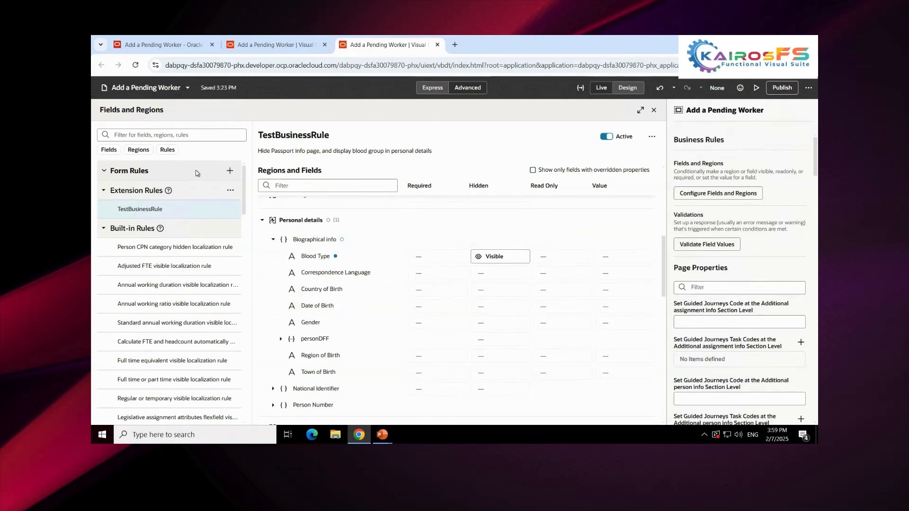
left_click(227, 171)
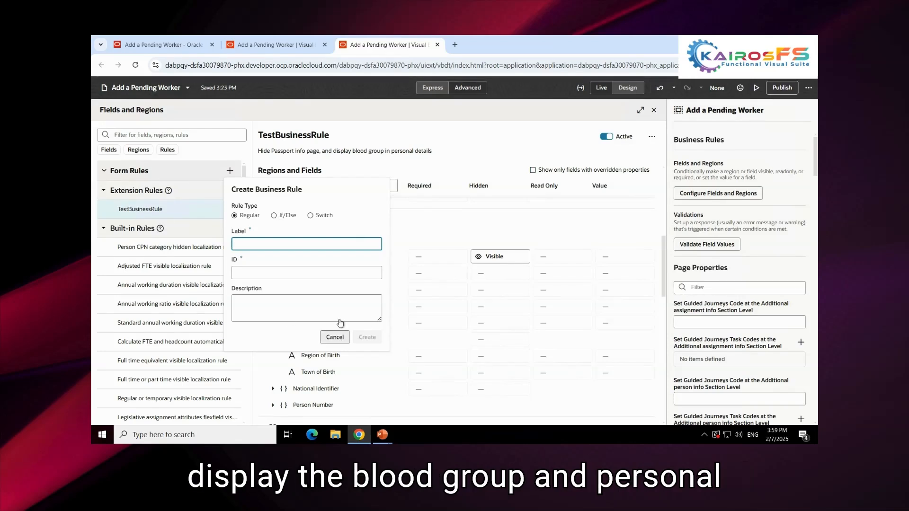
left_click(335, 337)
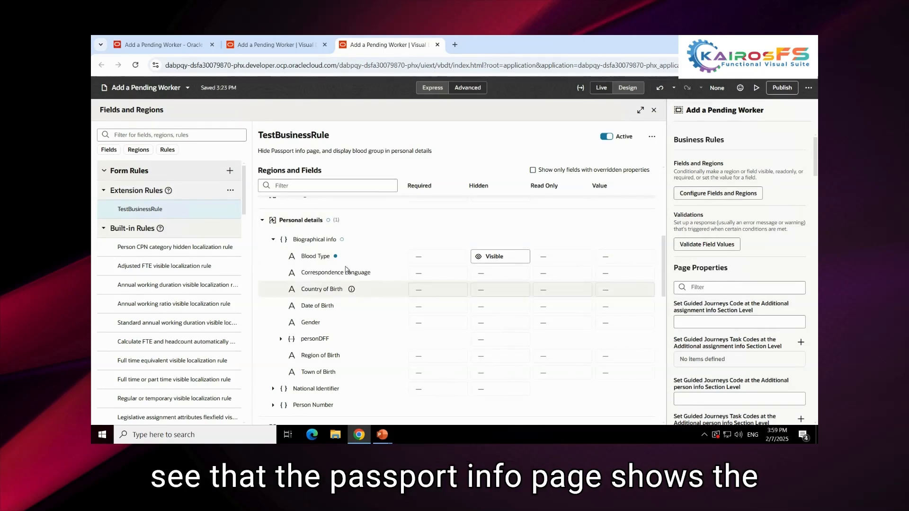
Step: Examine how TestBusinessRule overrides the Passport info region, including the choices offered for its Required and Hidden properties
left_click(262, 220)
scroll(344, 255, "up", 1)
scroll(355, 332, "up", 1)
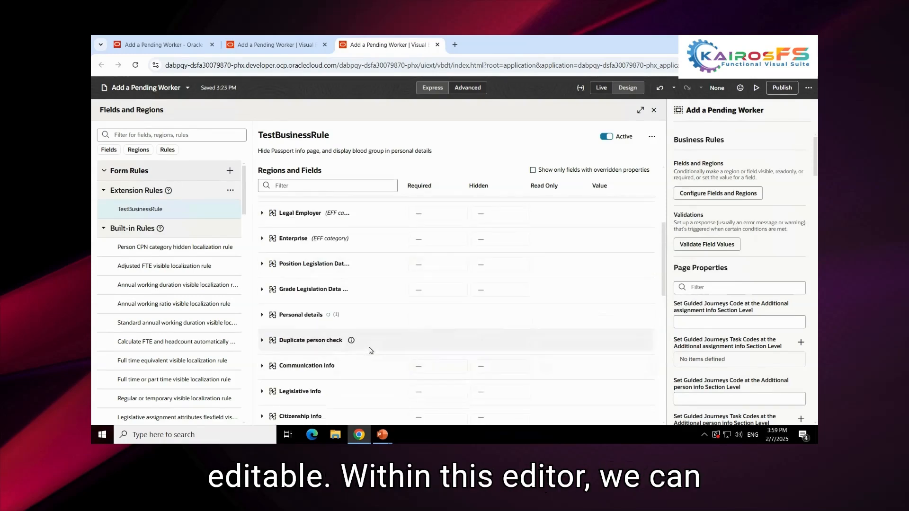
scroll(374, 360, "down", 2)
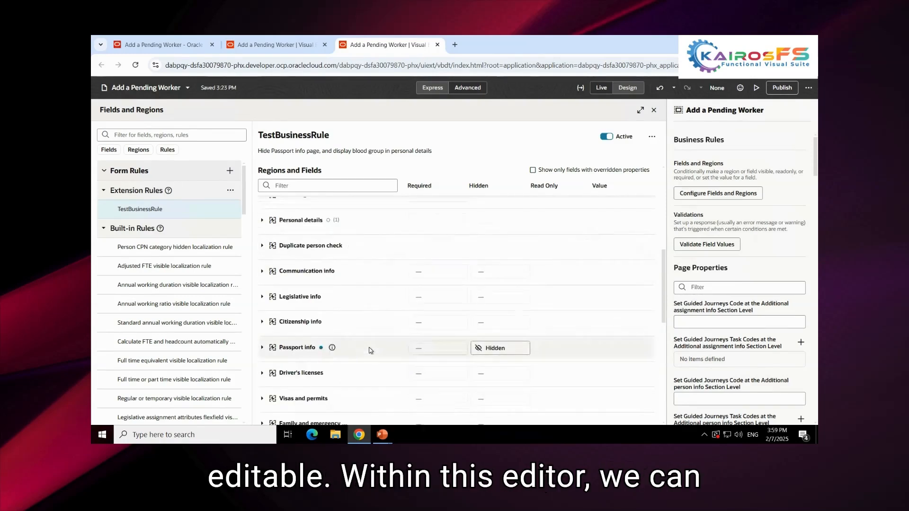
left_click(333, 348)
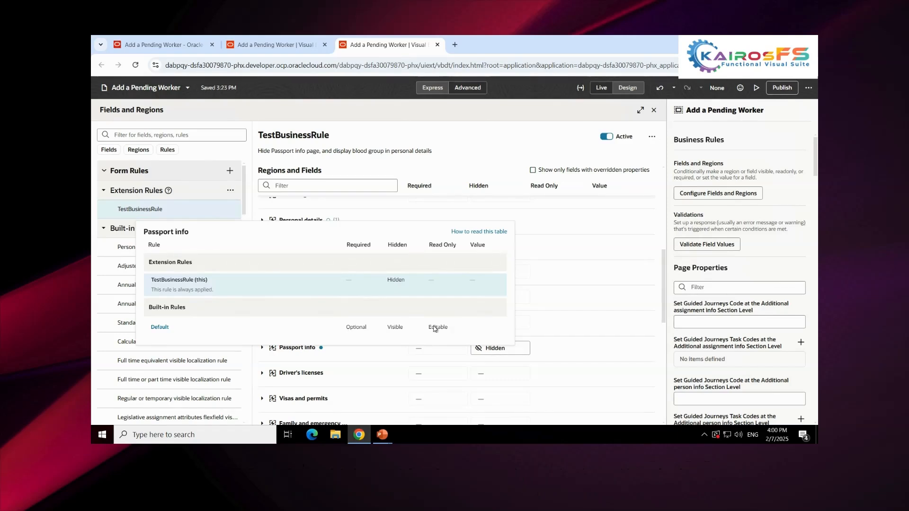
left_click(473, 154)
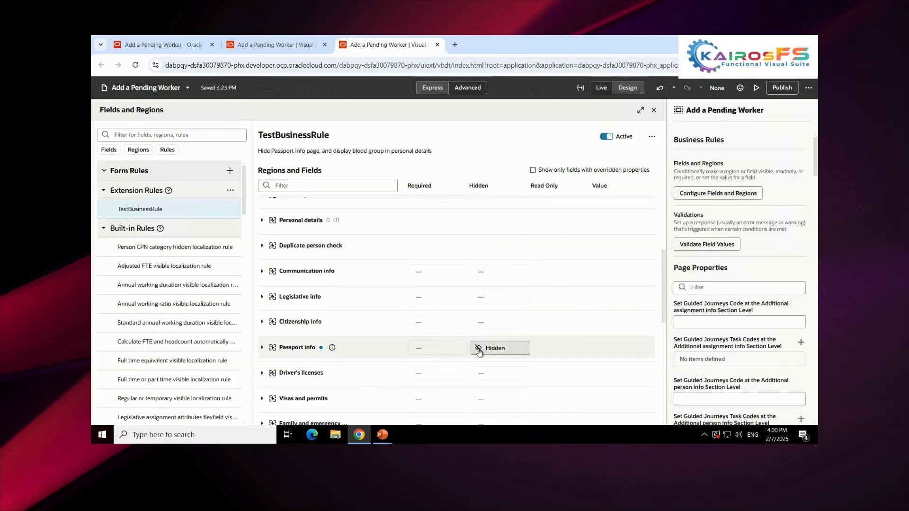
left_click(420, 351)
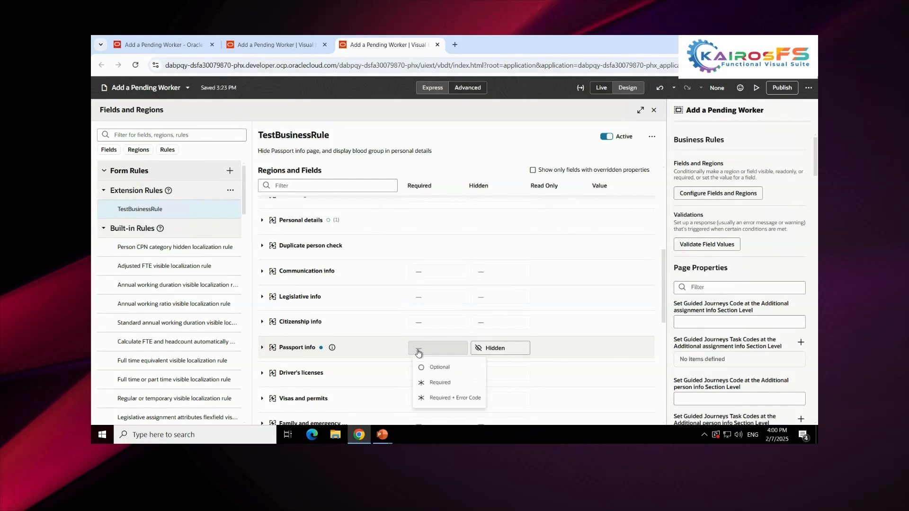
left_click(493, 348)
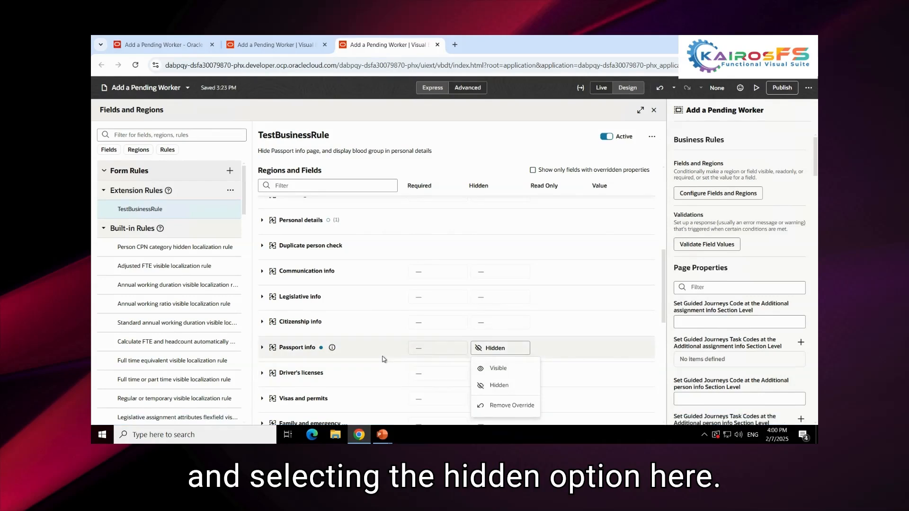
Step: Examine the rule details and visibility choices of the Blood Type field under Personal details, Biographical info
scroll(370, 308, "up", 10)
left_click(332, 227)
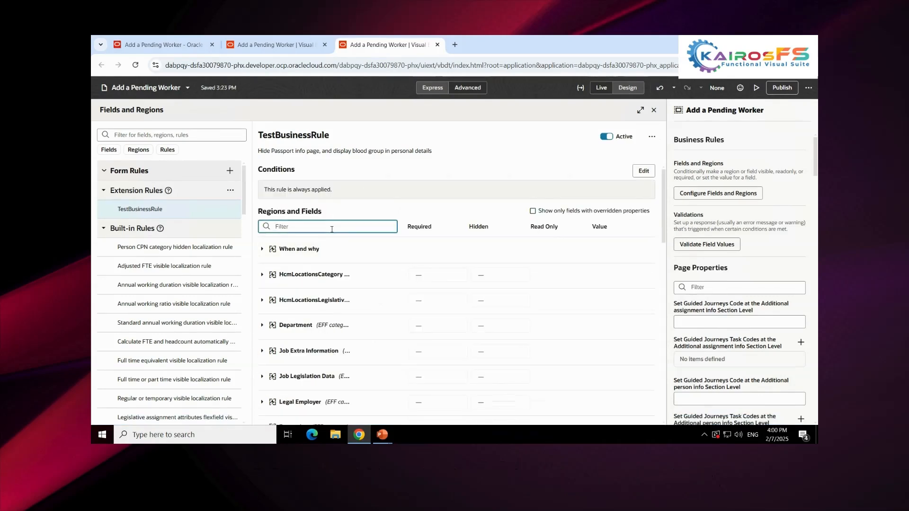
scroll(332, 284, "down", 3)
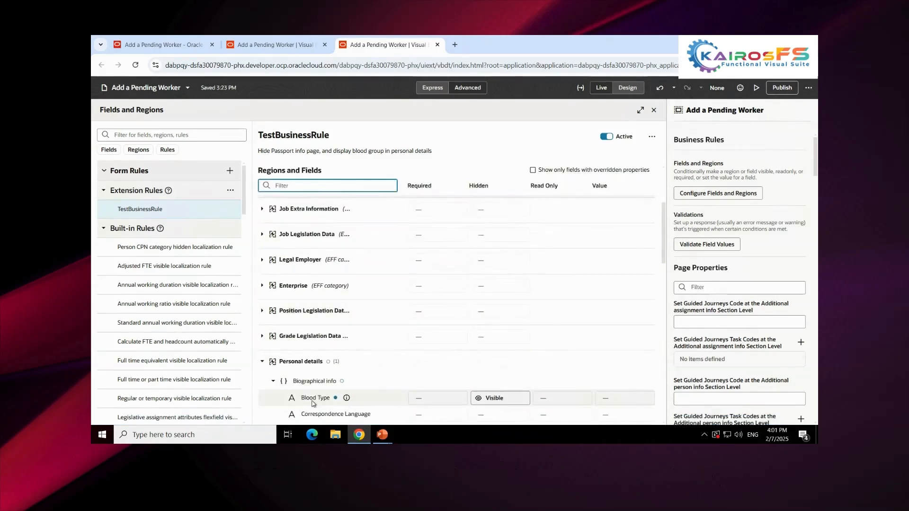
left_click(346, 398)
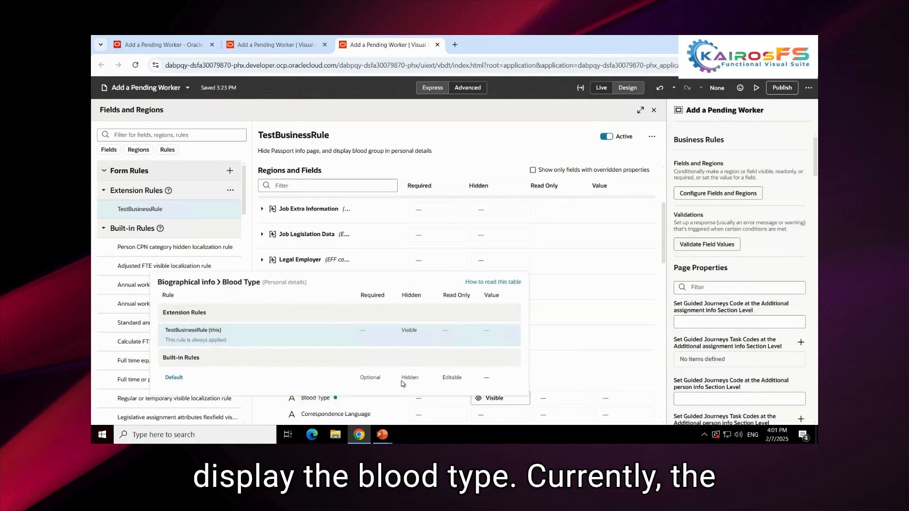
left_click(488, 400)
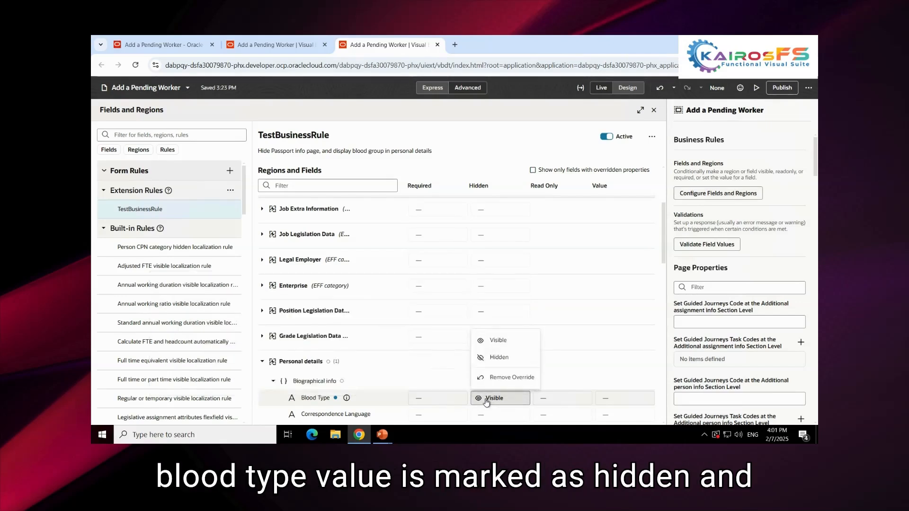
left_click(487, 400)
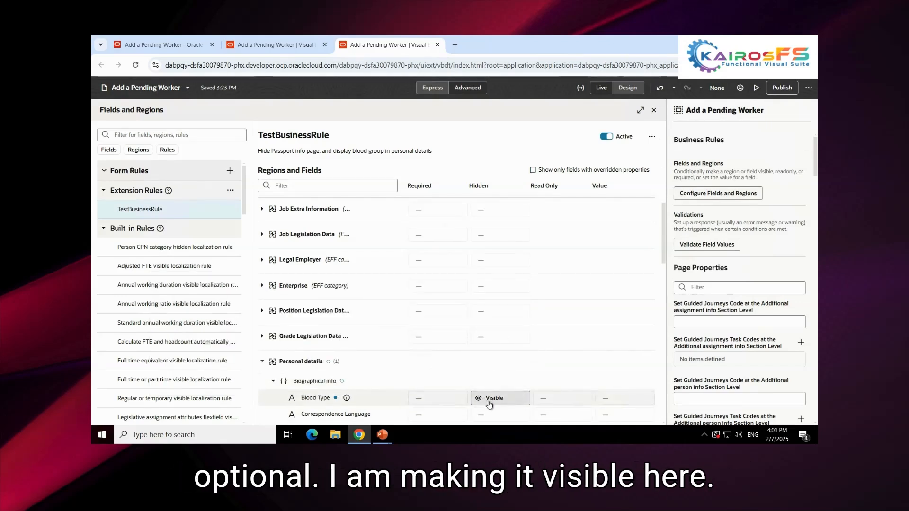
Step: Preview the Add a Pending Worker page, check which sections Info to include offers, and continue to When and why
left_click(757, 89)
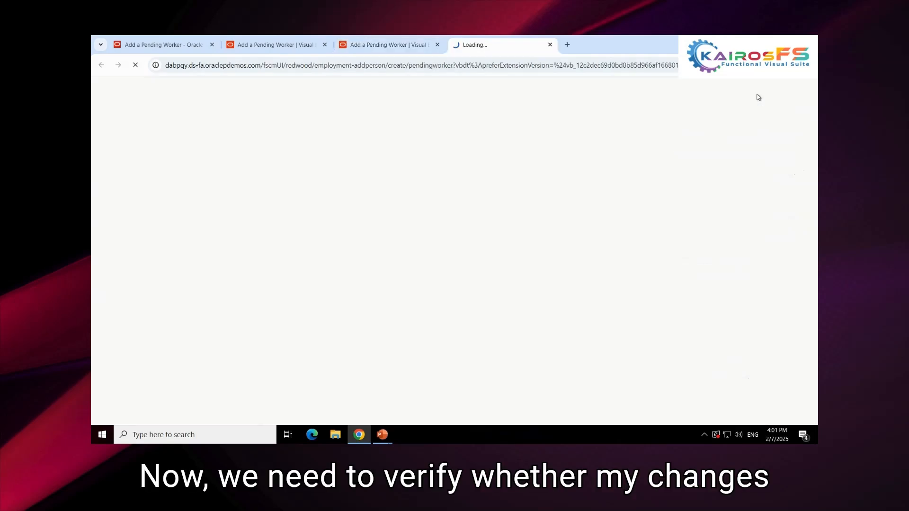
left_click(349, 41)
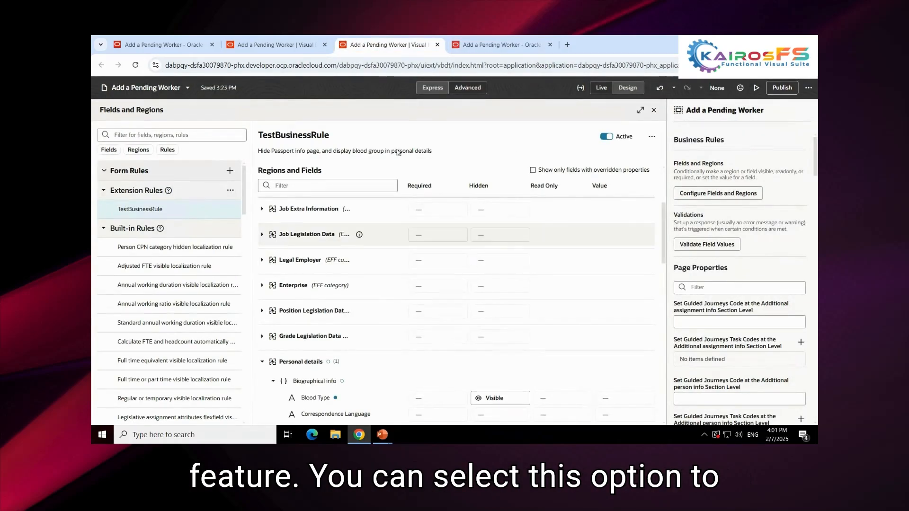
left_click(494, 47)
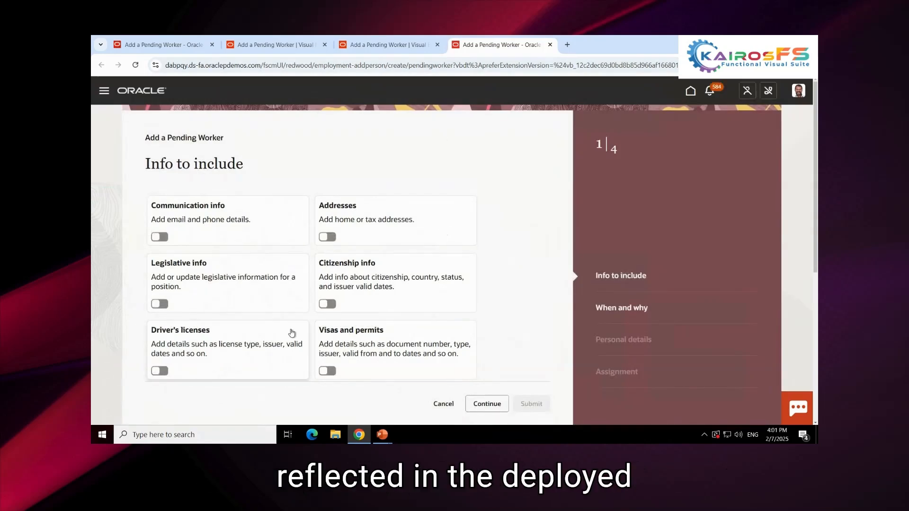
left_click(487, 406)
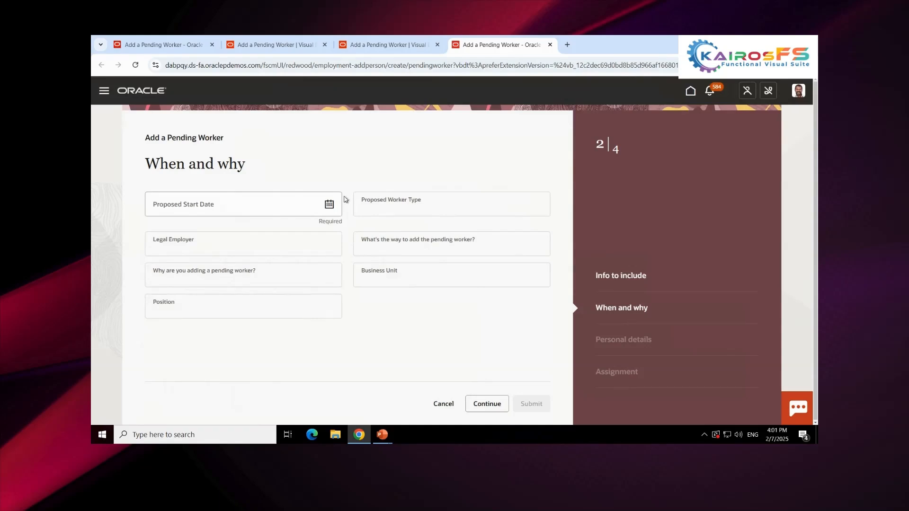
Step: Set the proposed start date to 2/7/25 and the proposed worker type to Contingent worker
left_click(329, 206)
left_click(286, 291)
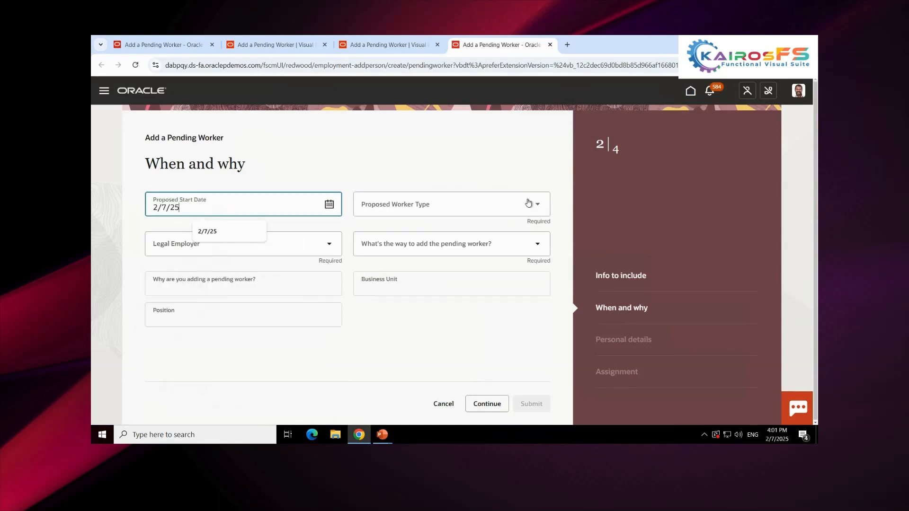
left_click(537, 211)
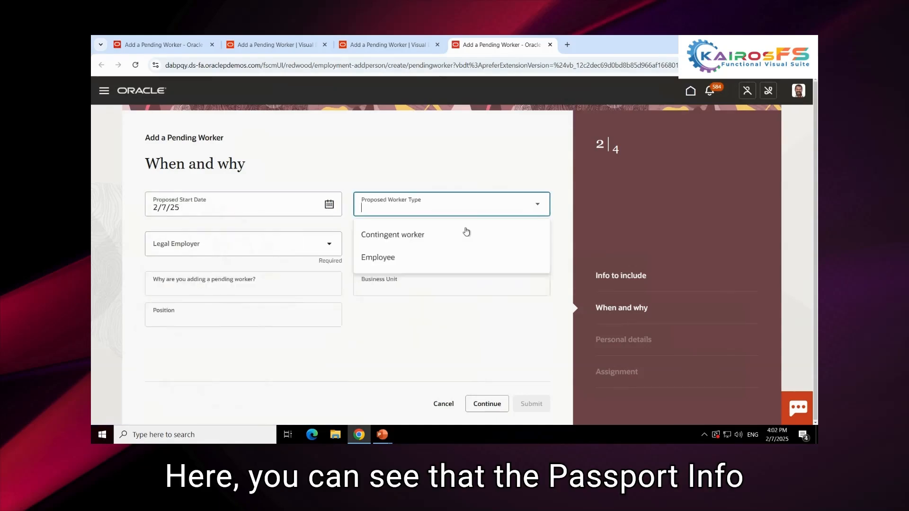
left_click(420, 237)
Step: Search the legal employers for "US1 Legal" and choose US1 Legal Entity
left_click(332, 241)
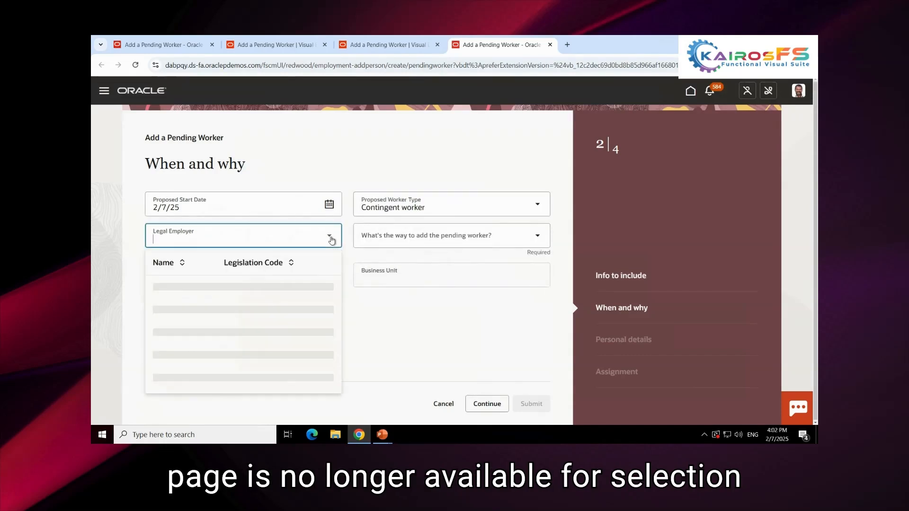
type("US1")
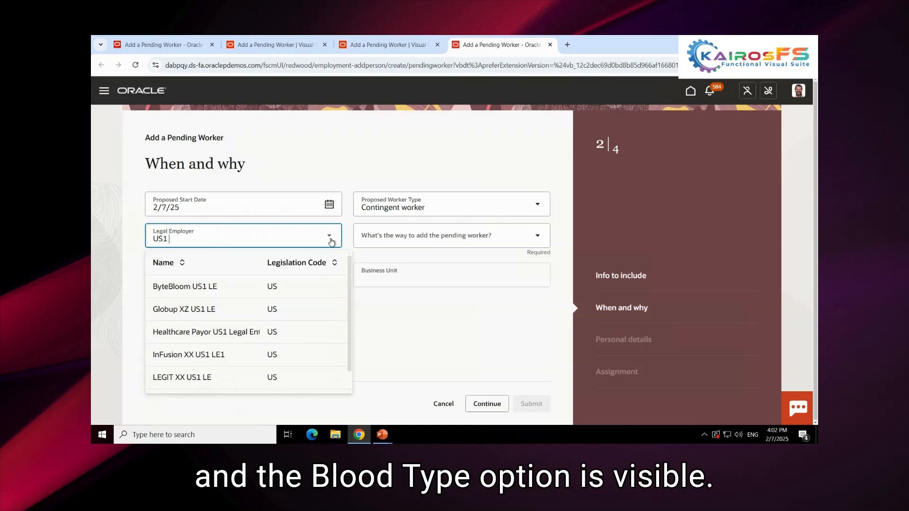
type(" Legal")
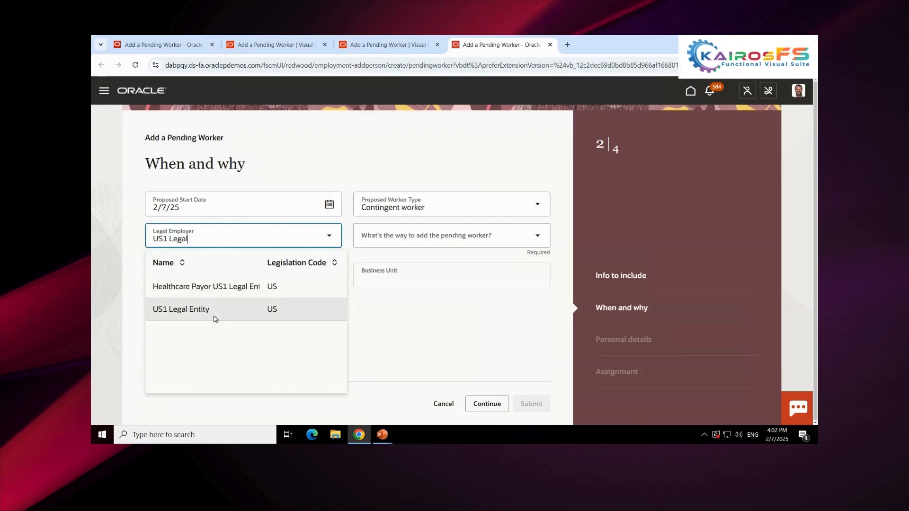
left_click(214, 319)
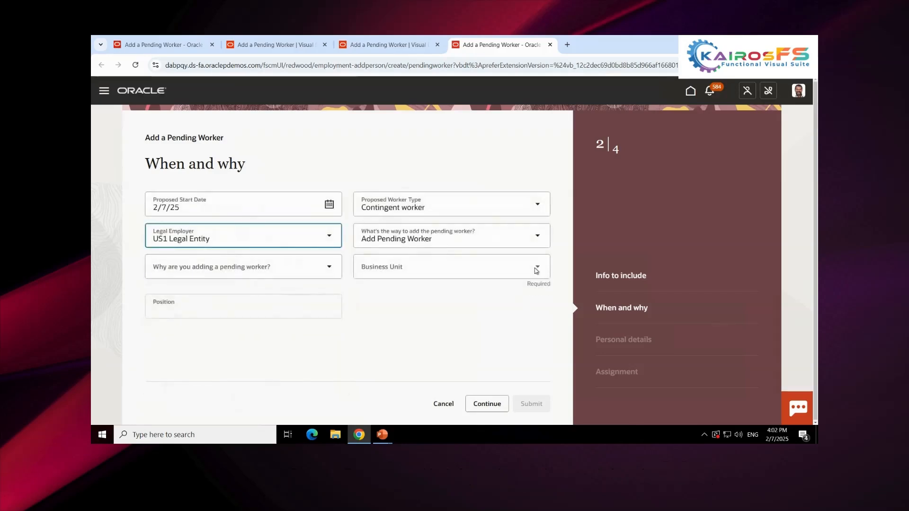
Step: Search the business units for "US1" and choose US1 Business Unit
left_click(536, 268)
type("US1")
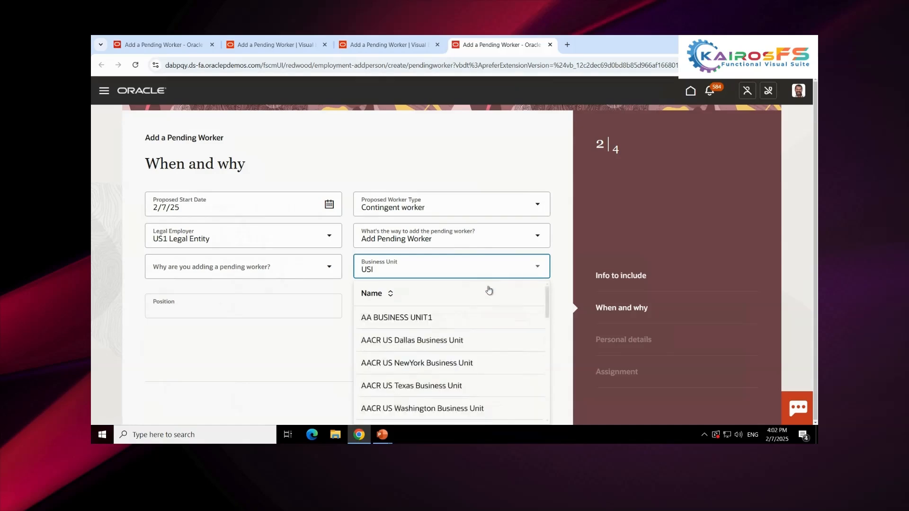
type(" bus")
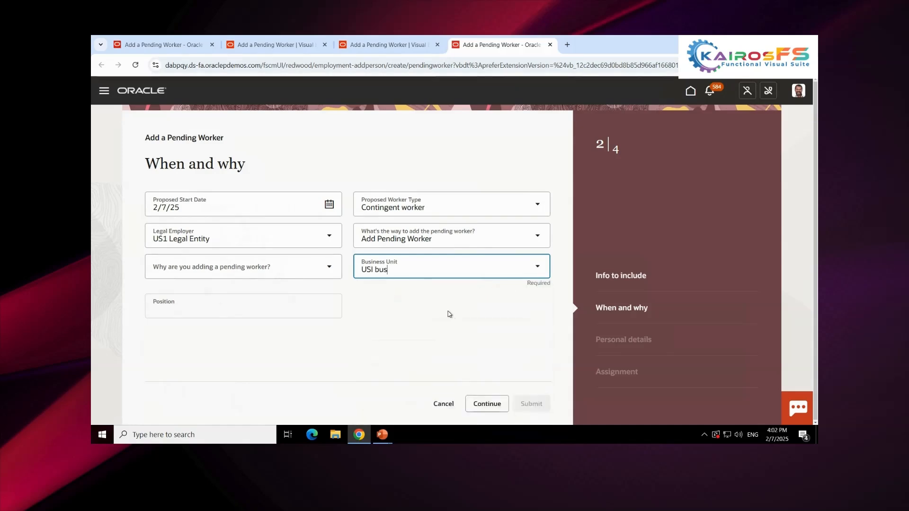
key("BackSpace")
key("BackSpace")
key("BackSpace")
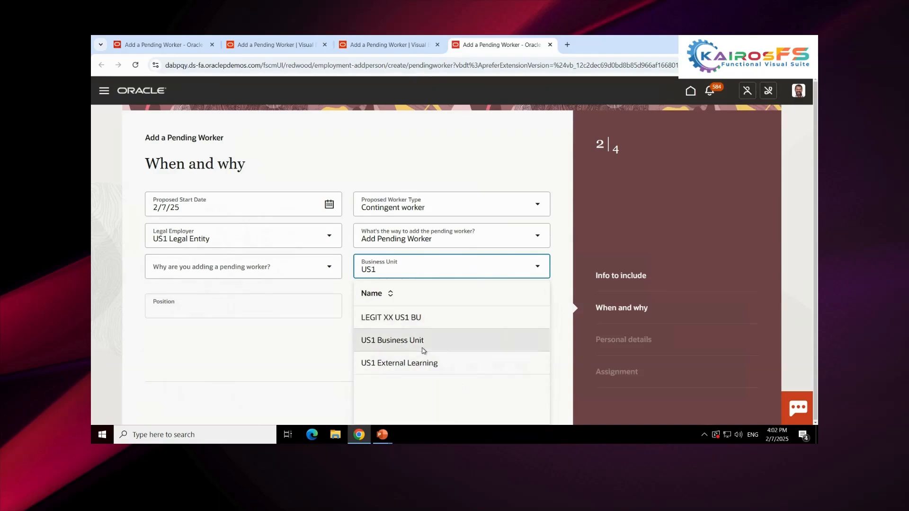
left_click(450, 349)
Step: Continue to Personal details and check whether the Blood Type field is offered
left_click(496, 404)
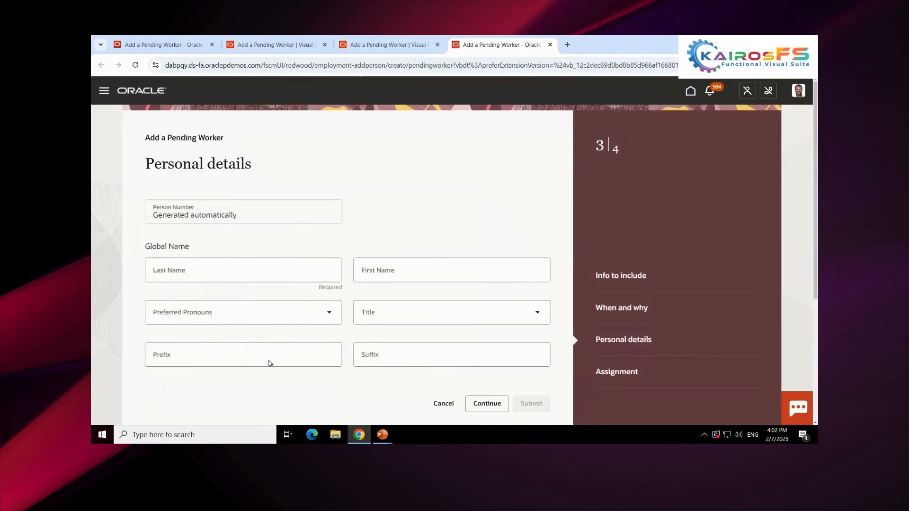
scroll(272, 362, "down", 3)
scroll(285, 338, "down", 3)
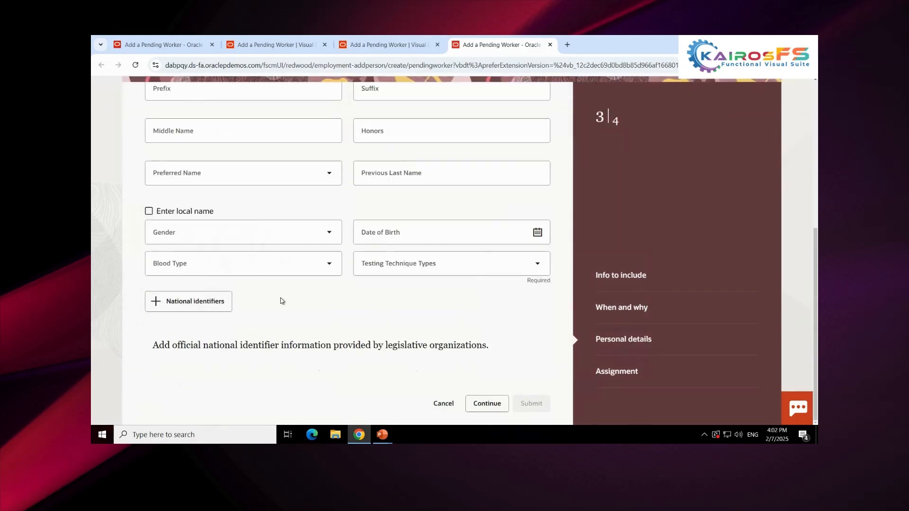